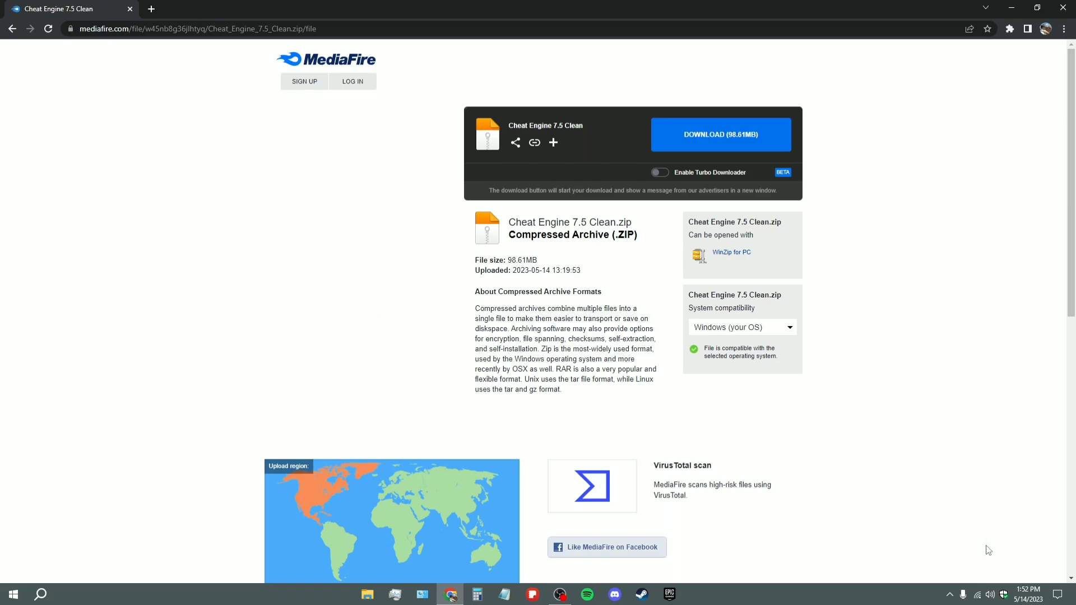
- Check which antivirus protects the computer, then look at the hidden system tray apps
left_click(1004, 596)
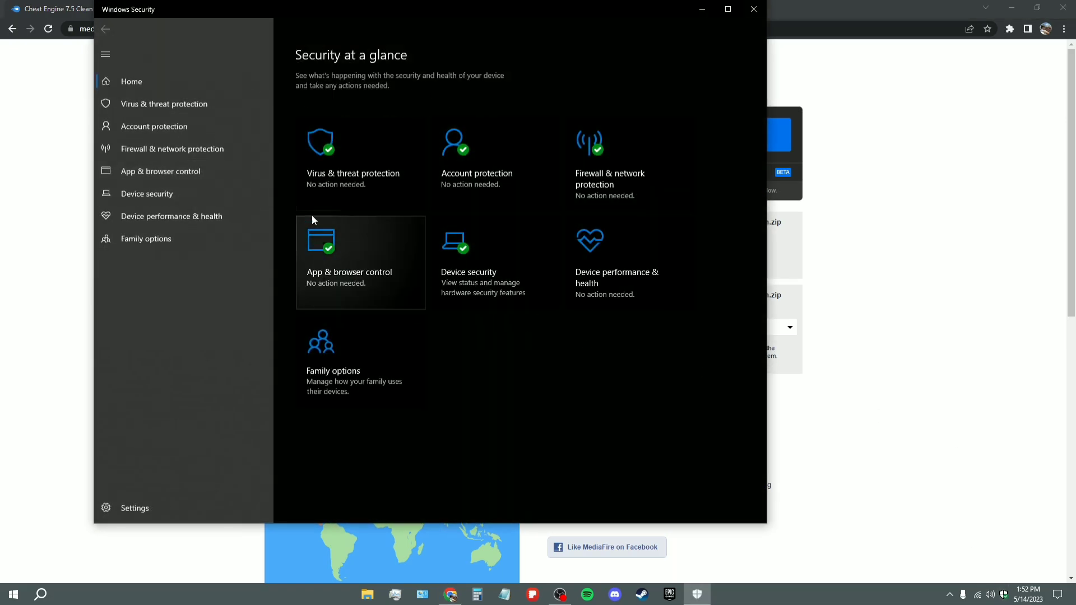
left_click(330, 157)
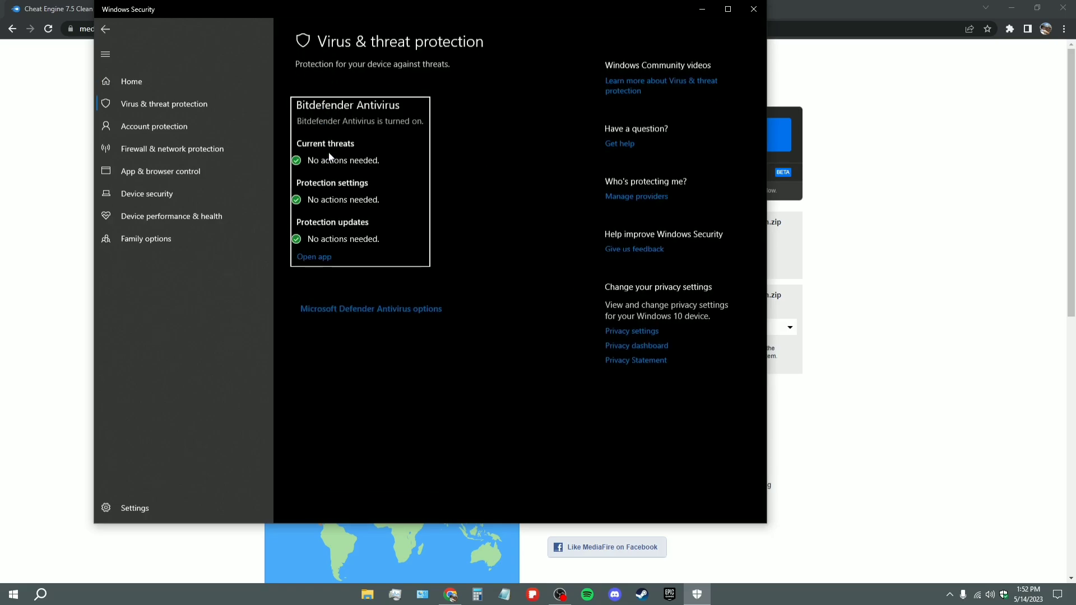
left_click(753, 10)
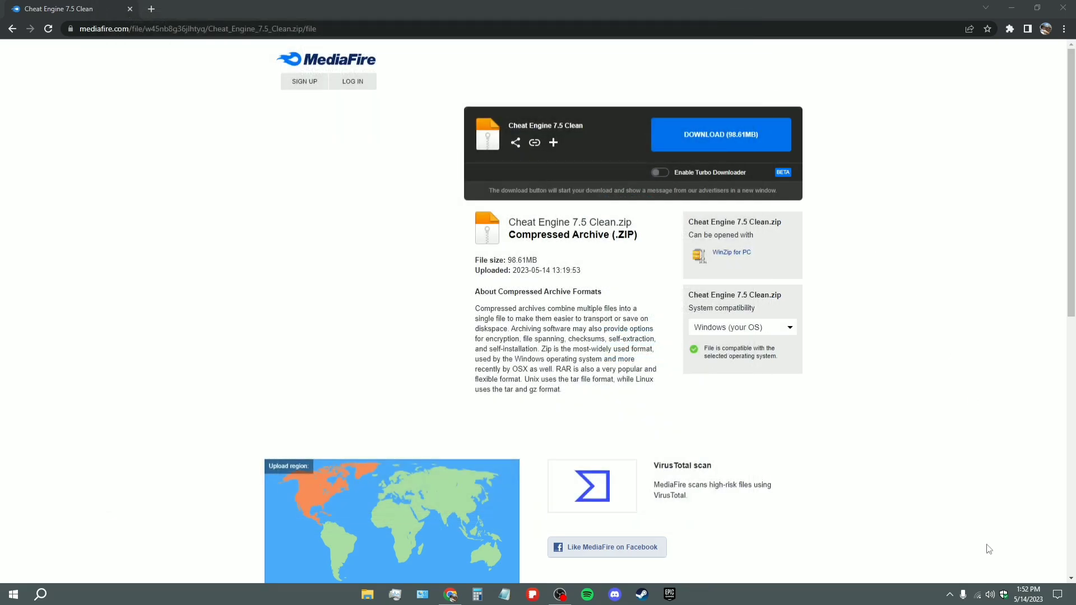
left_click(950, 595)
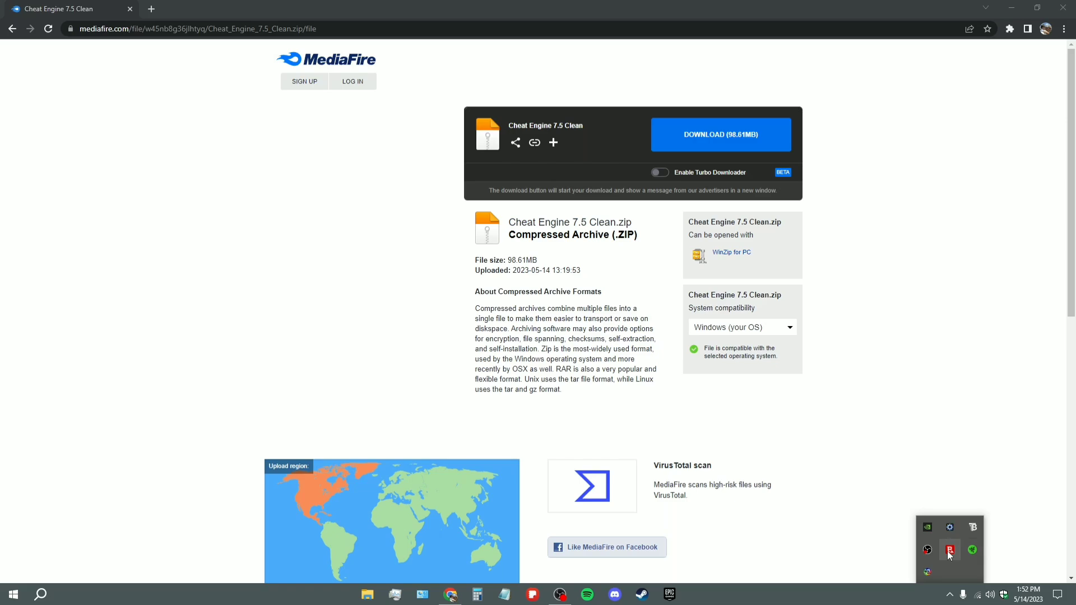
left_click(903, 393)
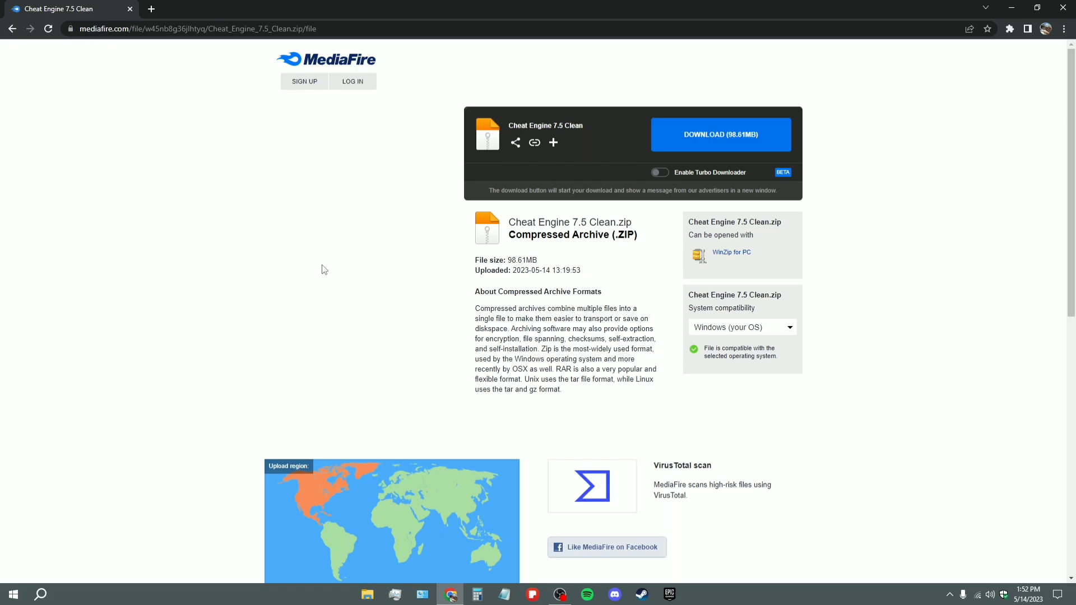
- Start the Cheat Engine 7.5 Clean.zip download on MediaFire and close the ad pop-up
left_click(715, 135)
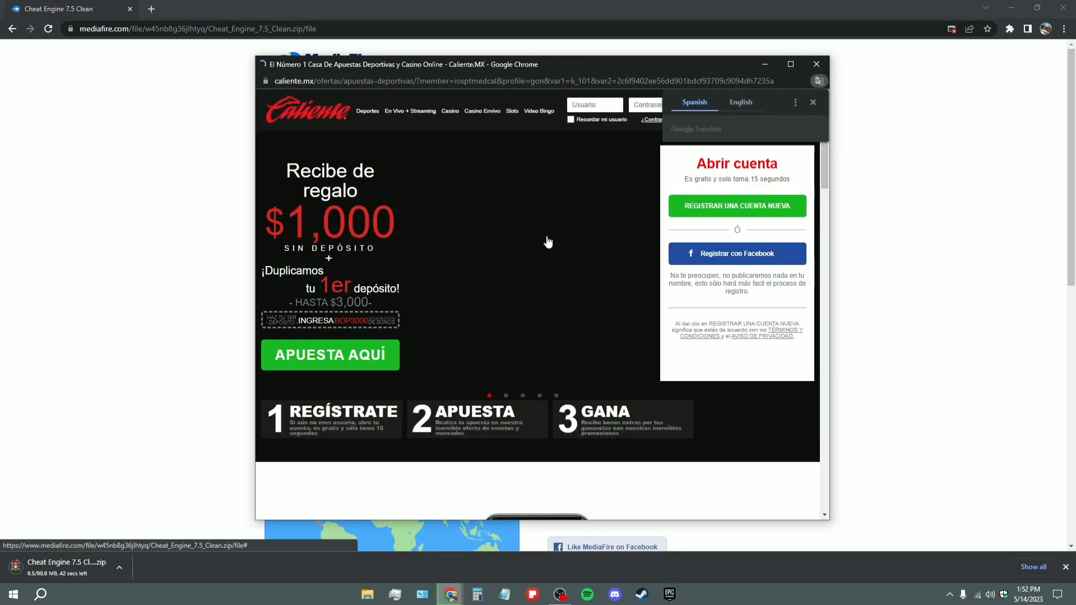
left_click(816, 65)
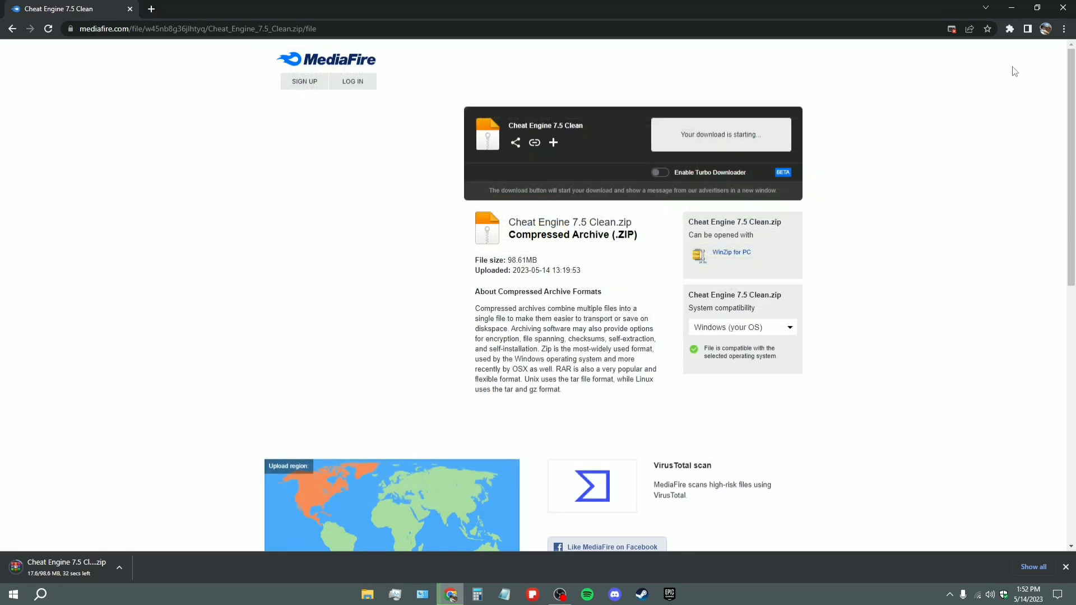
left_click(1064, 29)
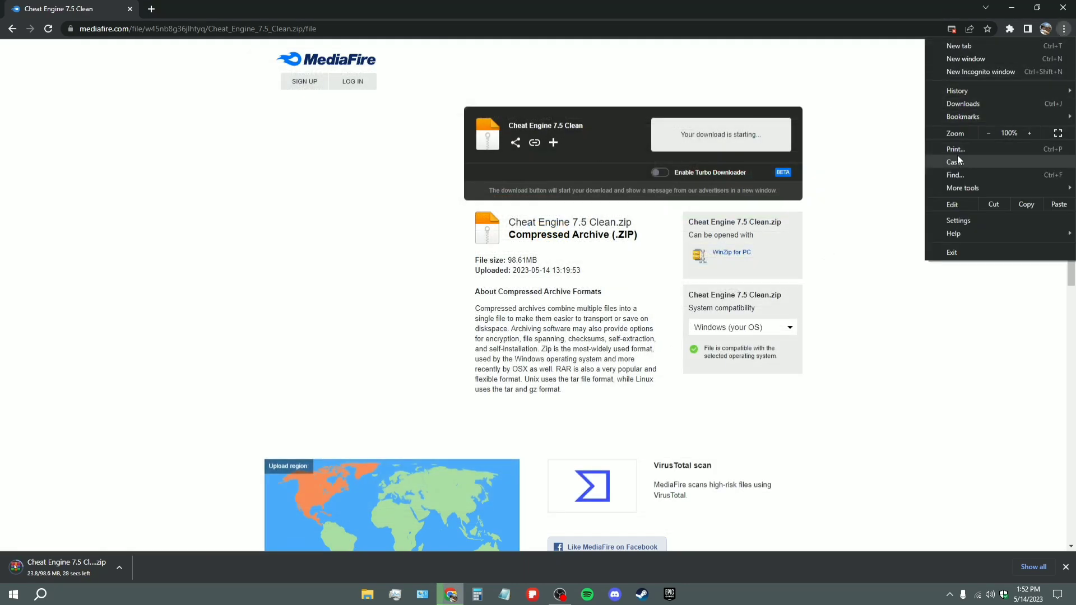
- Review Chrome's Safe Browsing level under Privacy and security, then close the Settings tab
left_click(956, 219)
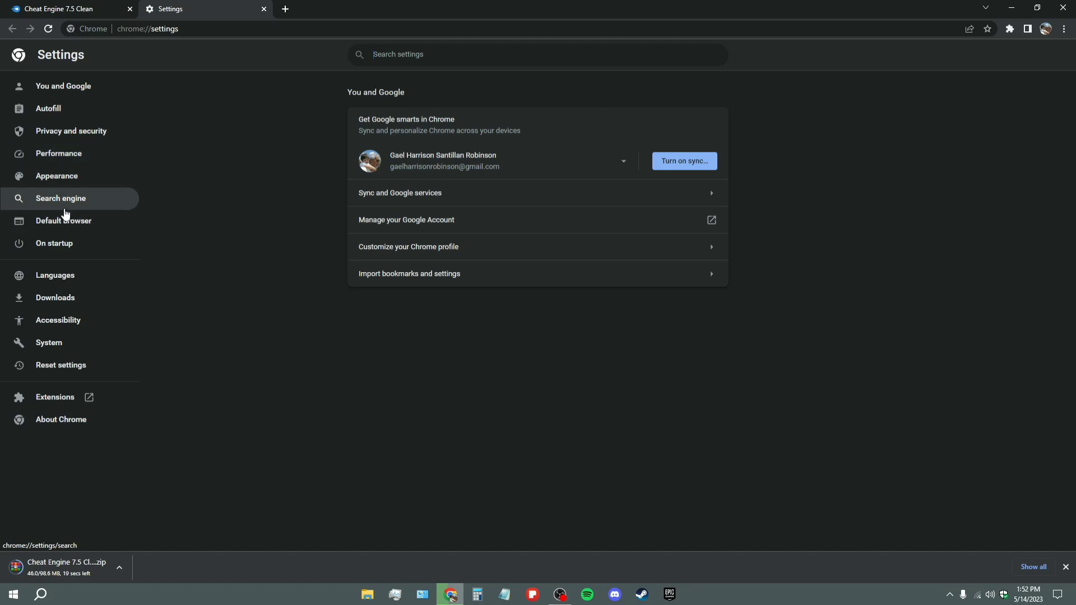
left_click(68, 132)
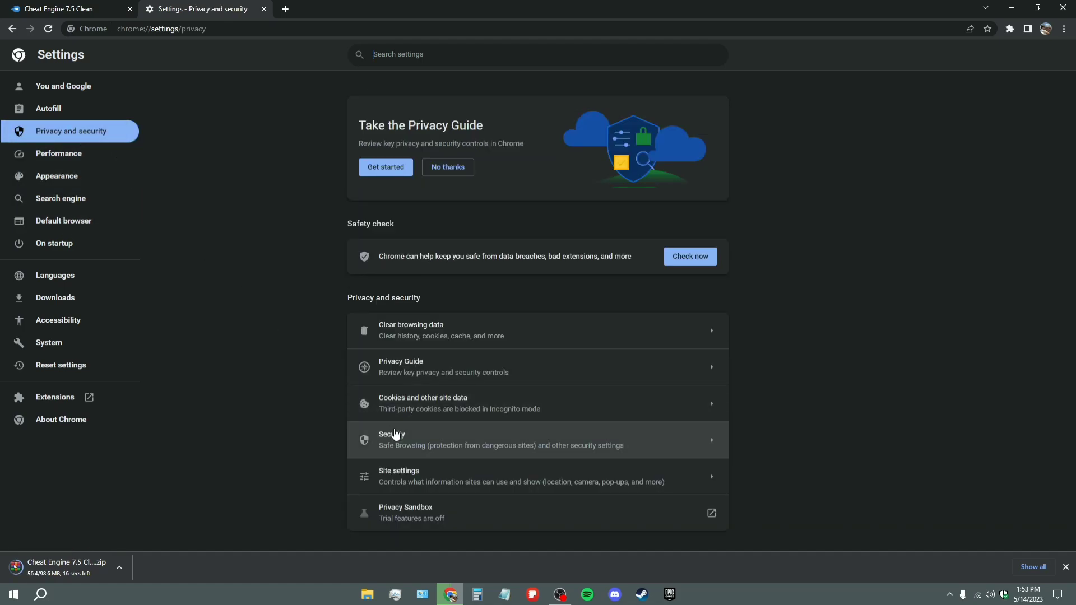
left_click(384, 439)
scroll(386, 225, "down", 3)
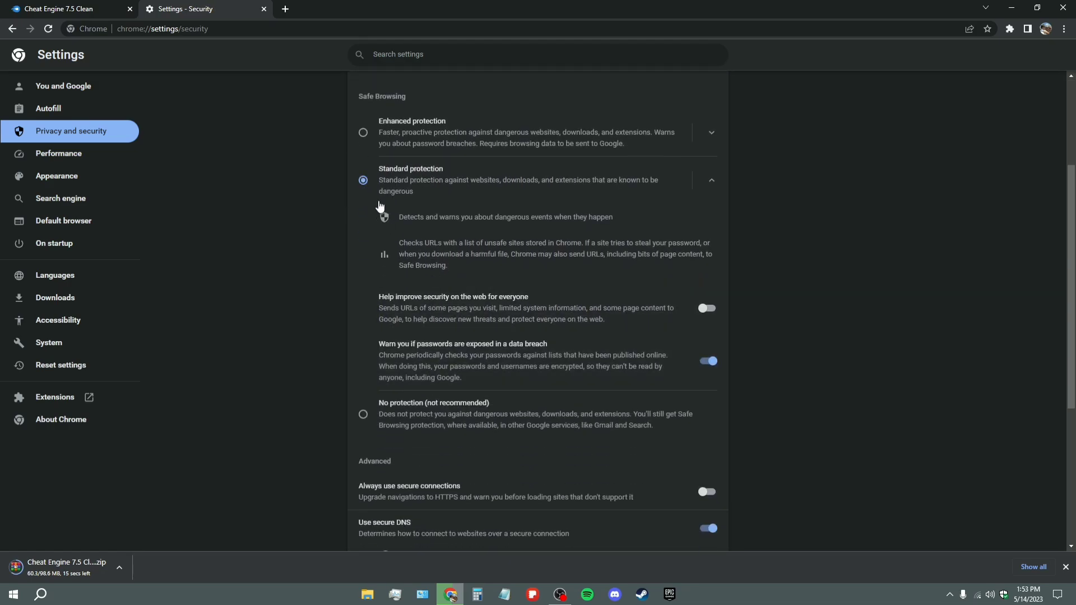
scroll(415, 252, "down", 5)
scroll(445, 291, "up", 7)
scroll(445, 290, "up", 2)
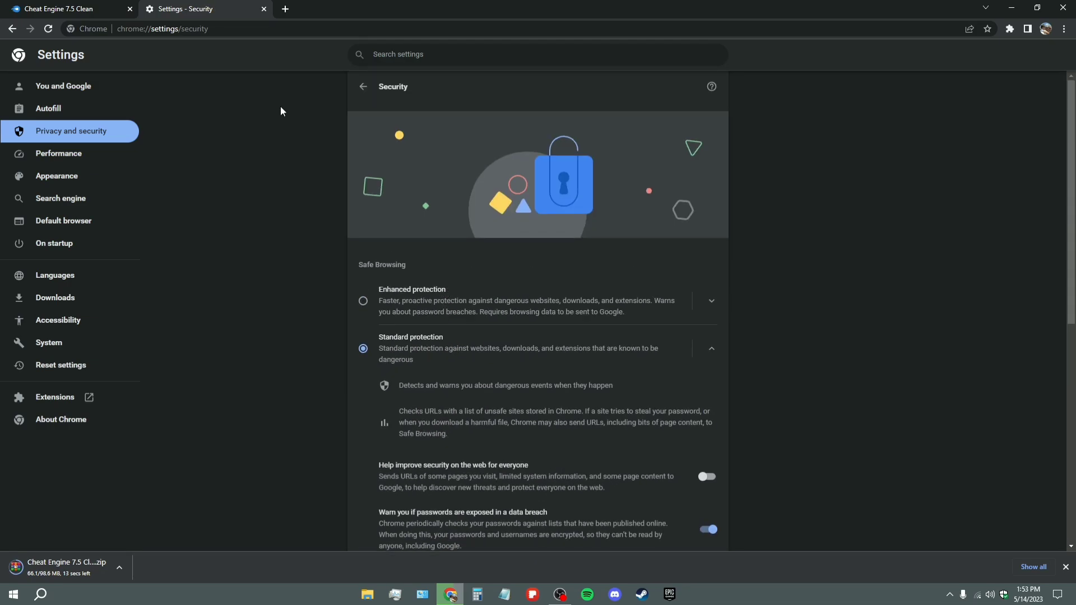
left_click(263, 9)
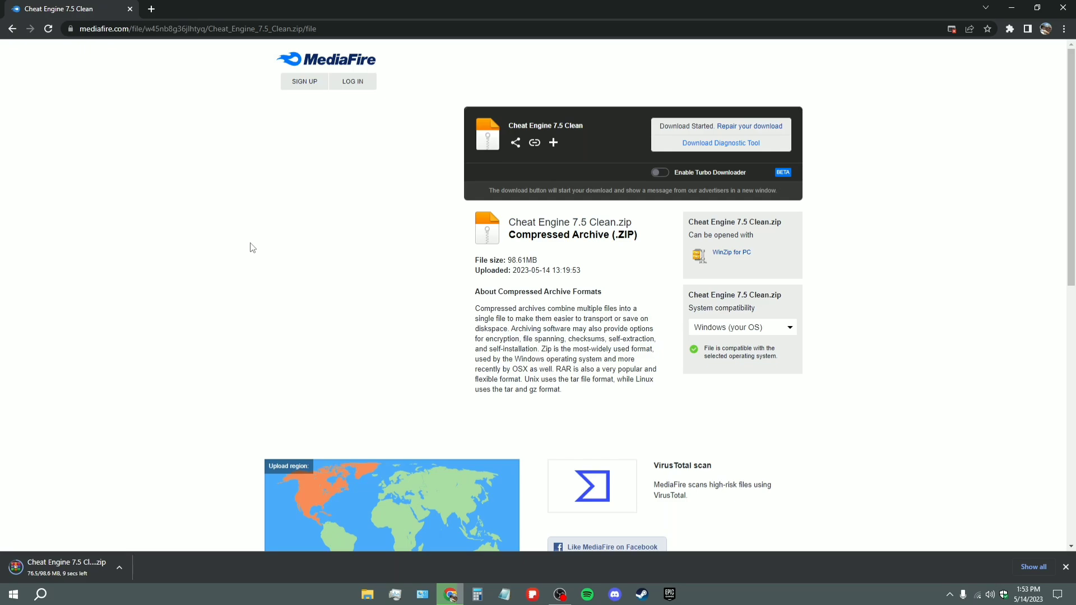
mouse_move(843, 255)
left_mouse_down()
mouse_move(729, 292)
mouse_move(729, 255)
left_mouse_up()
- Clear the text selection on the MediaFire page while the zip finishes downloading
left_click(840, 248)
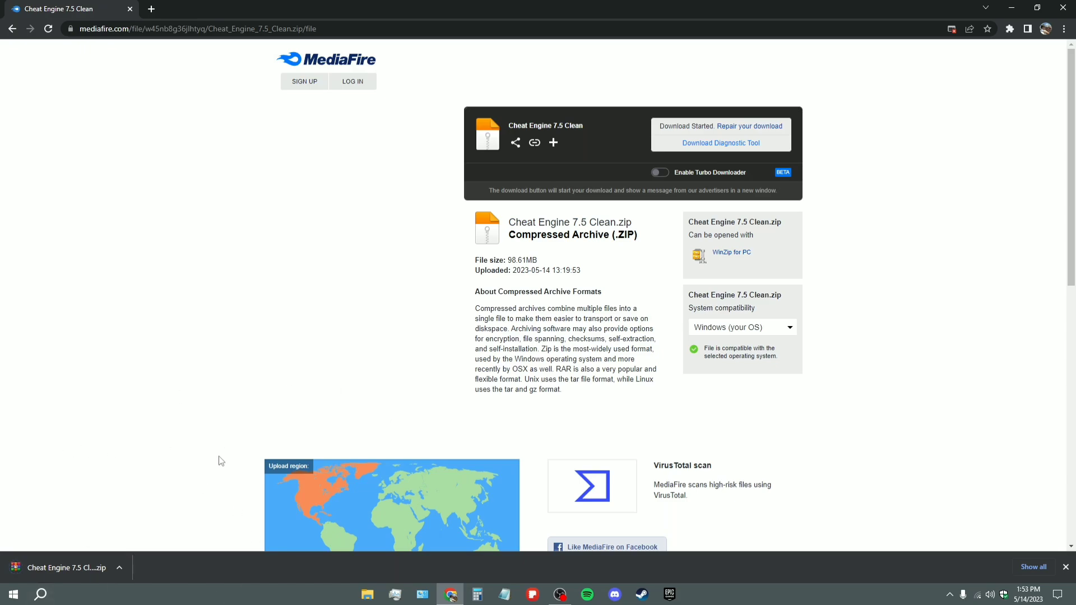
- Extract Cheat Engine 7.5 Clean.zip from Downloads into its suggested folder
left_click(367, 594)
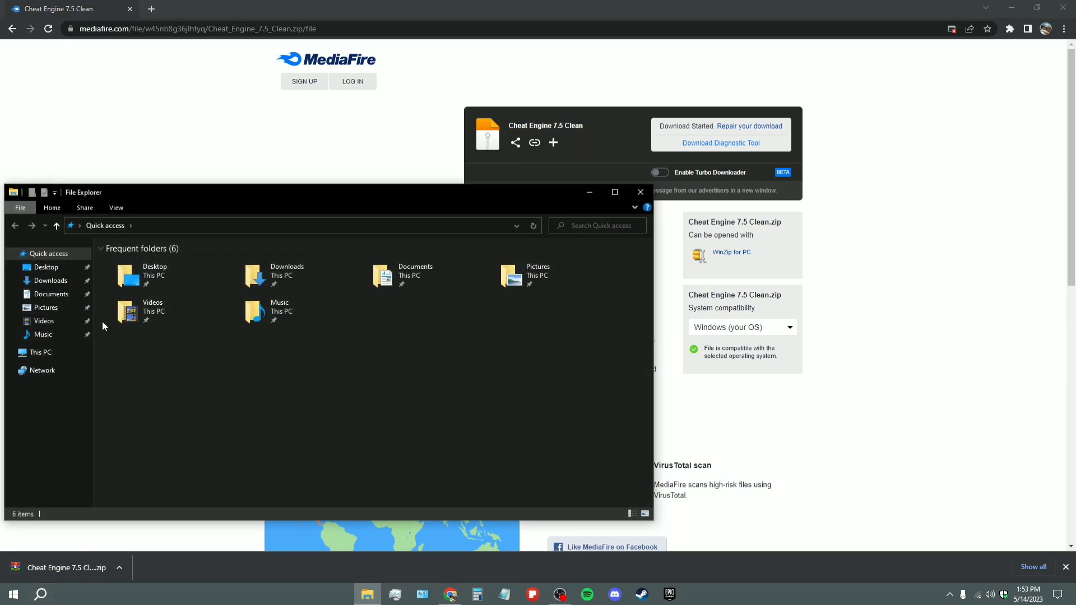
left_click(69, 281)
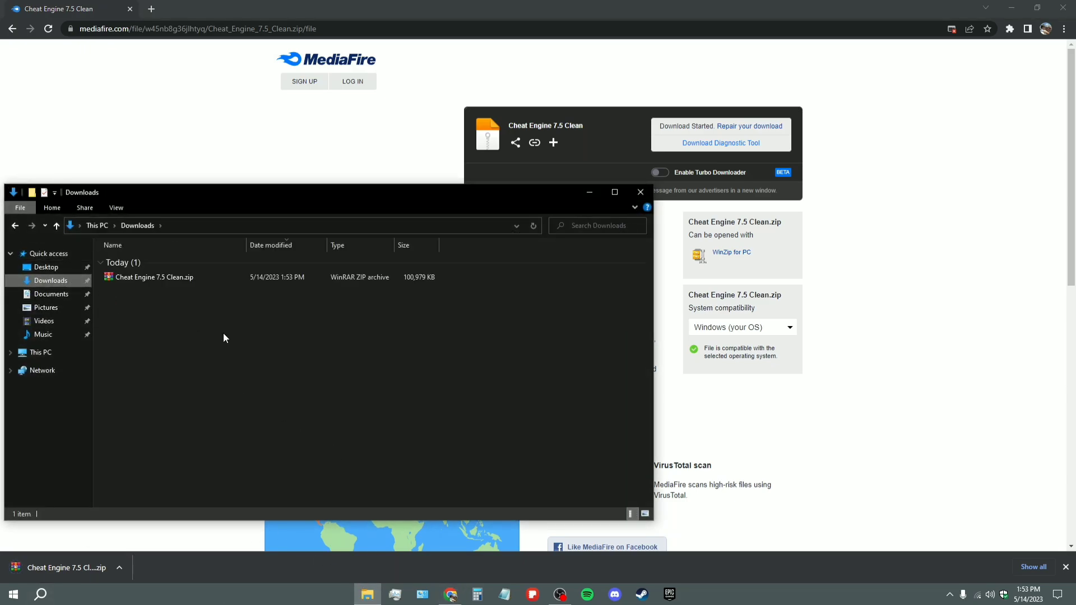
left_click(186, 278)
right_click(186, 281)
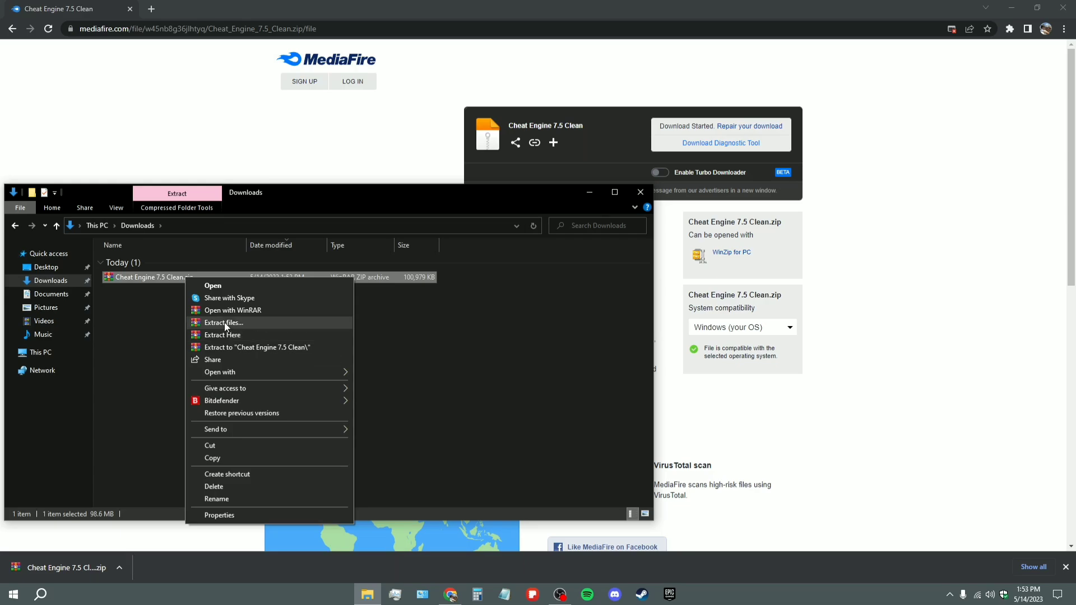
left_click(232, 323)
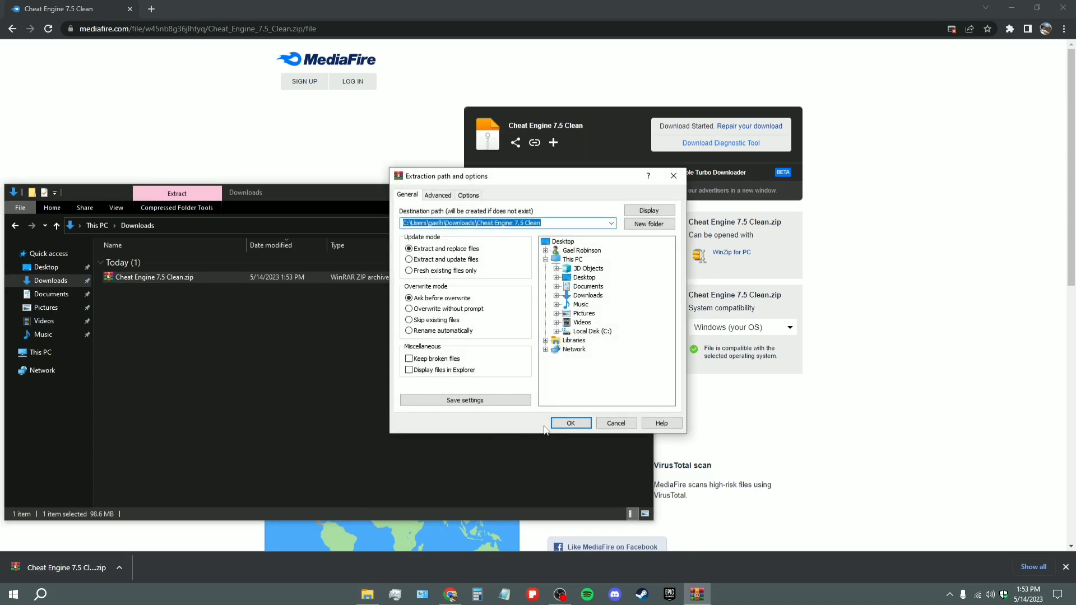
left_click(555, 424)
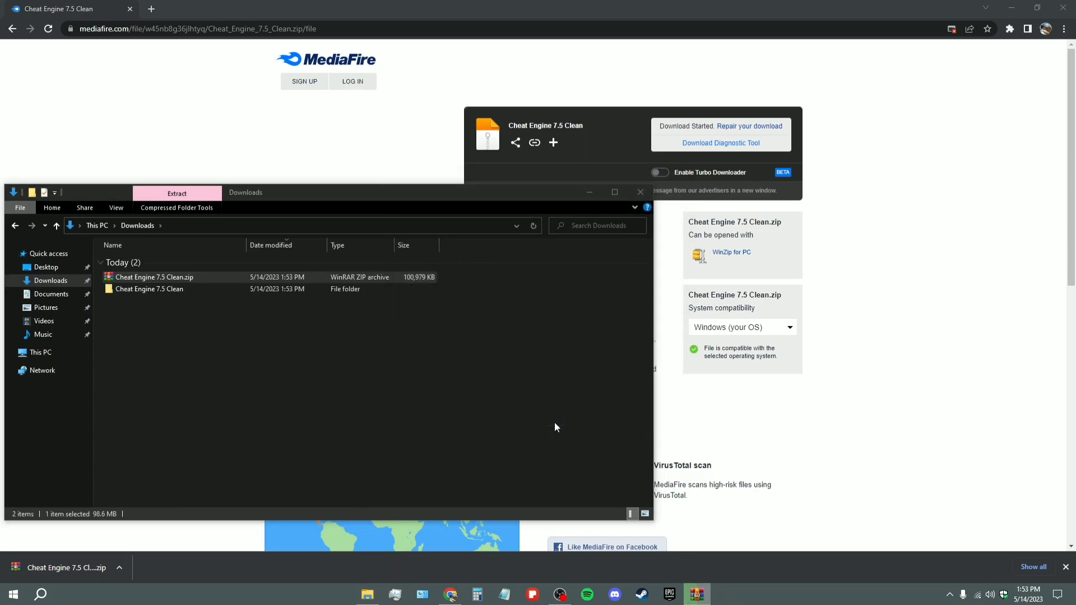
left_click(235, 370)
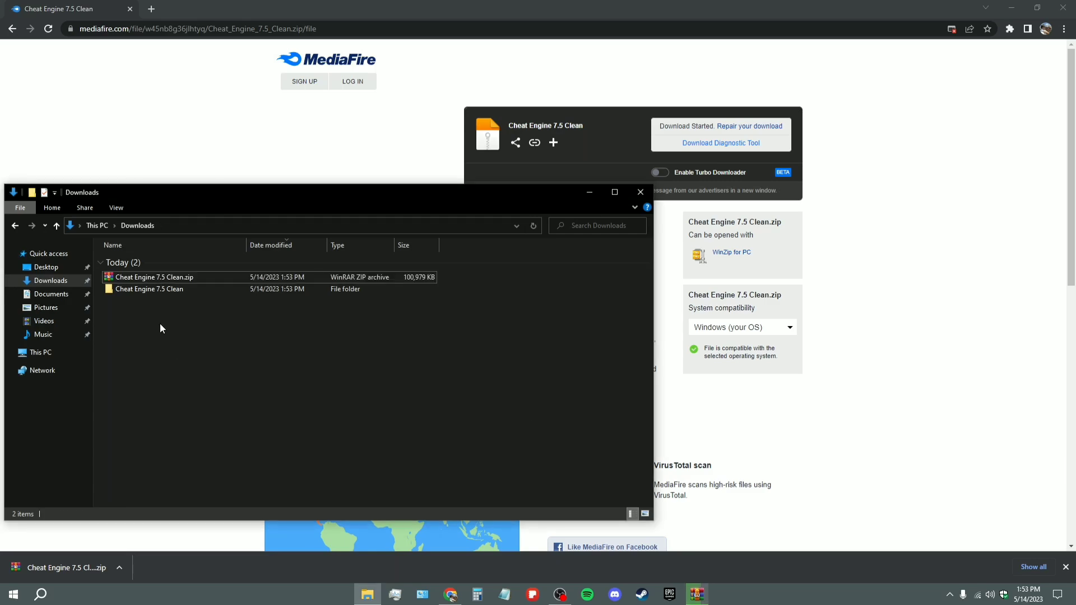
- Navigate into Cheat Engine 7.5 Clean > cheat-engine-7.5 > Cheat Engine > bin
double_click(147, 292)
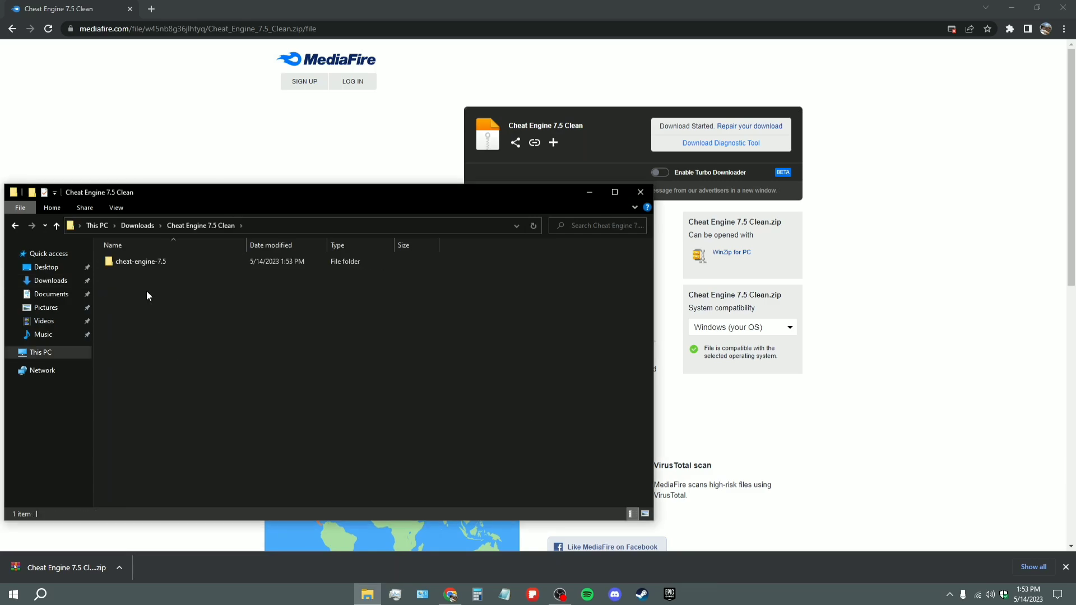
double_click(139, 263)
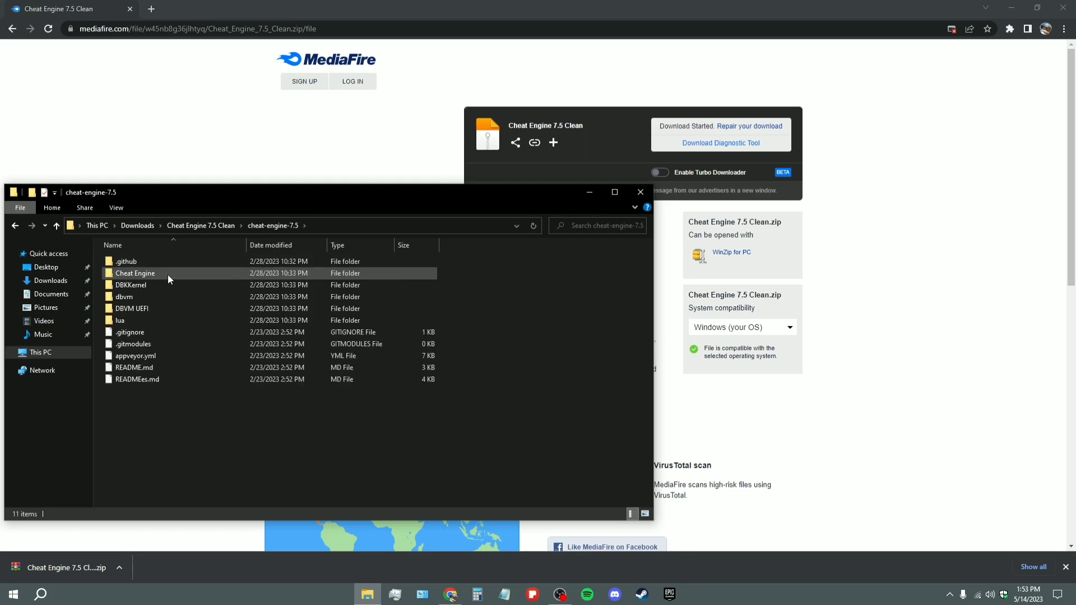
double_click(167, 275)
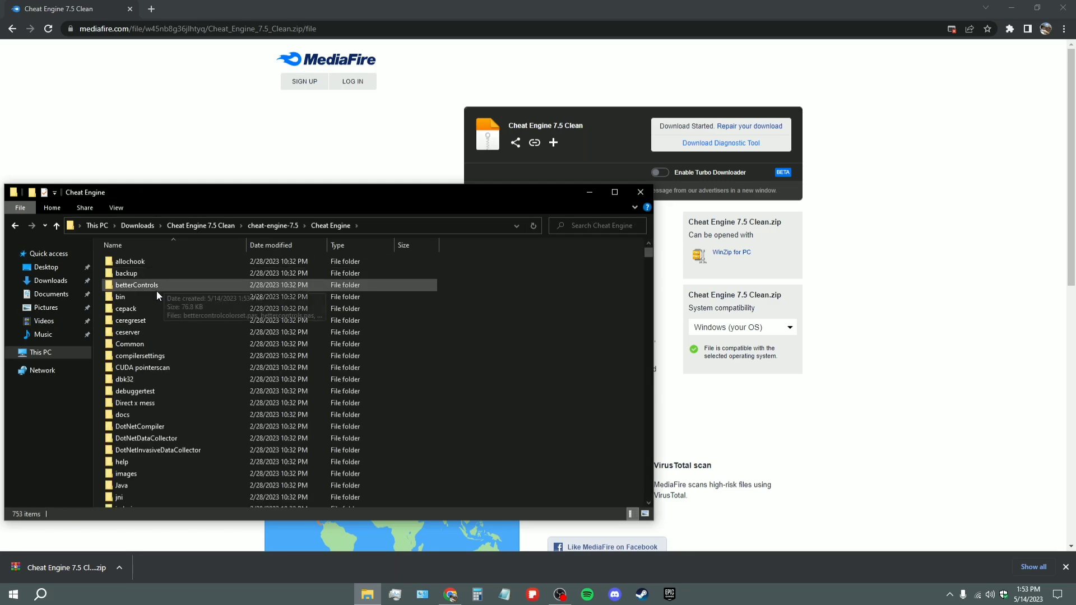
double_click(136, 300)
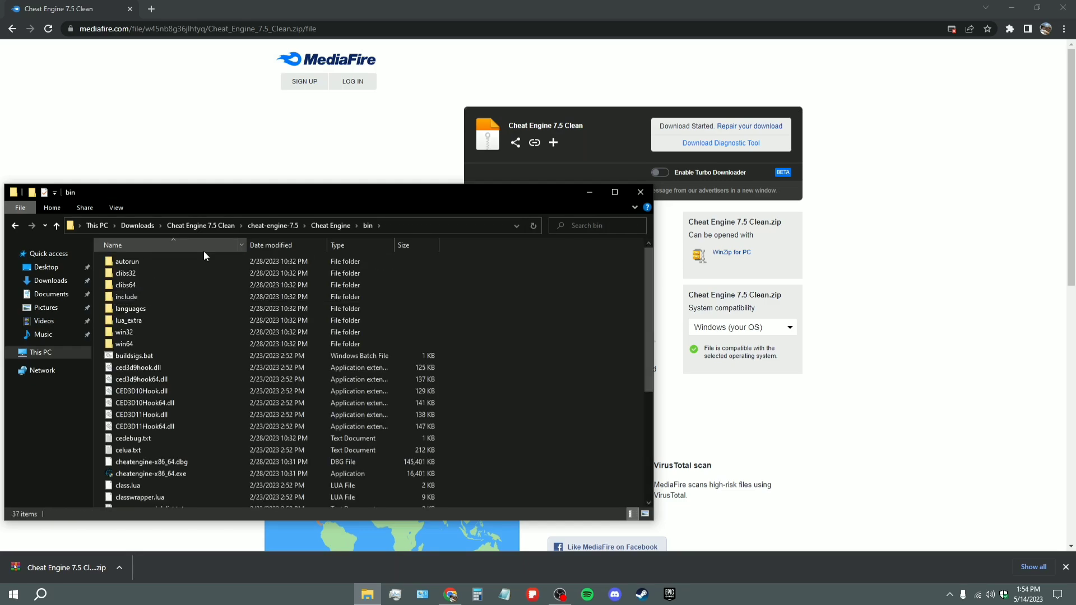
scroll(184, 315, "down", 3)
- Launch cheatengine-x86_64.exe and browse the Process List, closing it without attaching
left_click(193, 371)
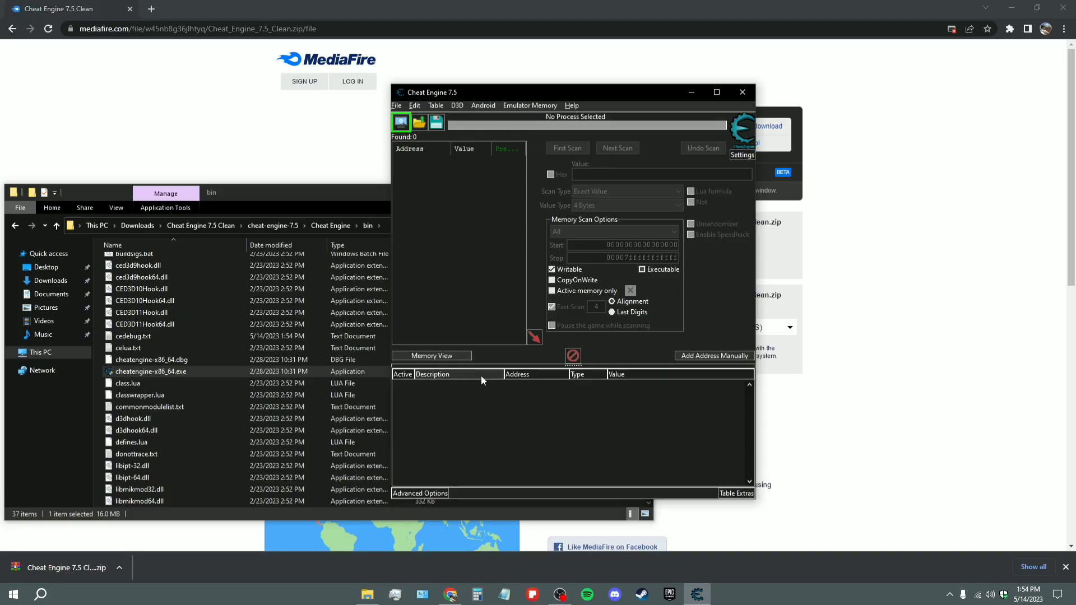
left_click(401, 124)
left_click(511, 229)
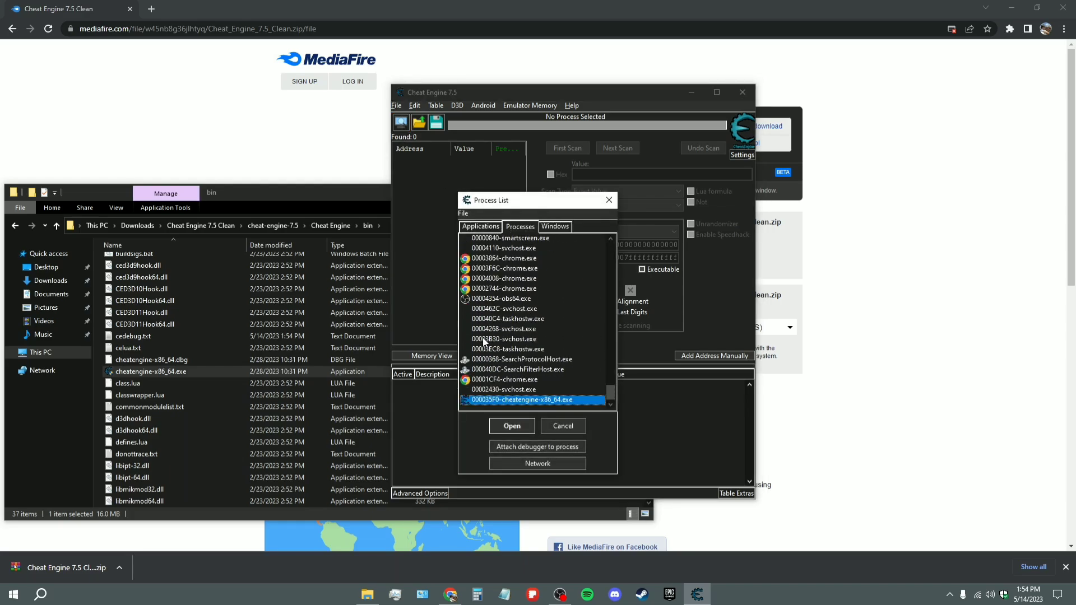
scroll(485, 343, "up", 5)
scroll(508, 365, "up", 5)
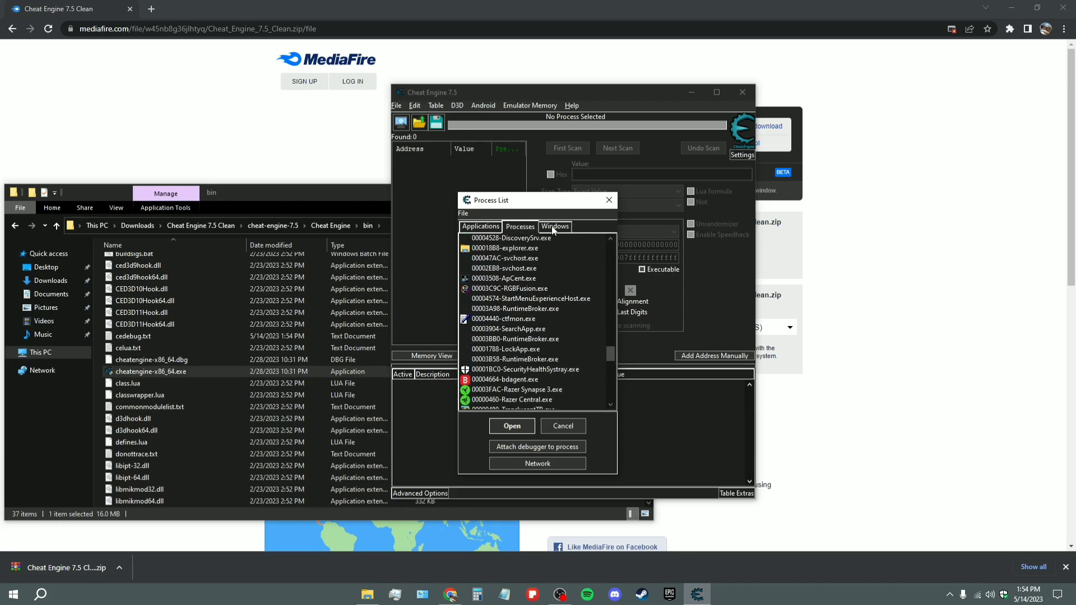
left_click(609, 200)
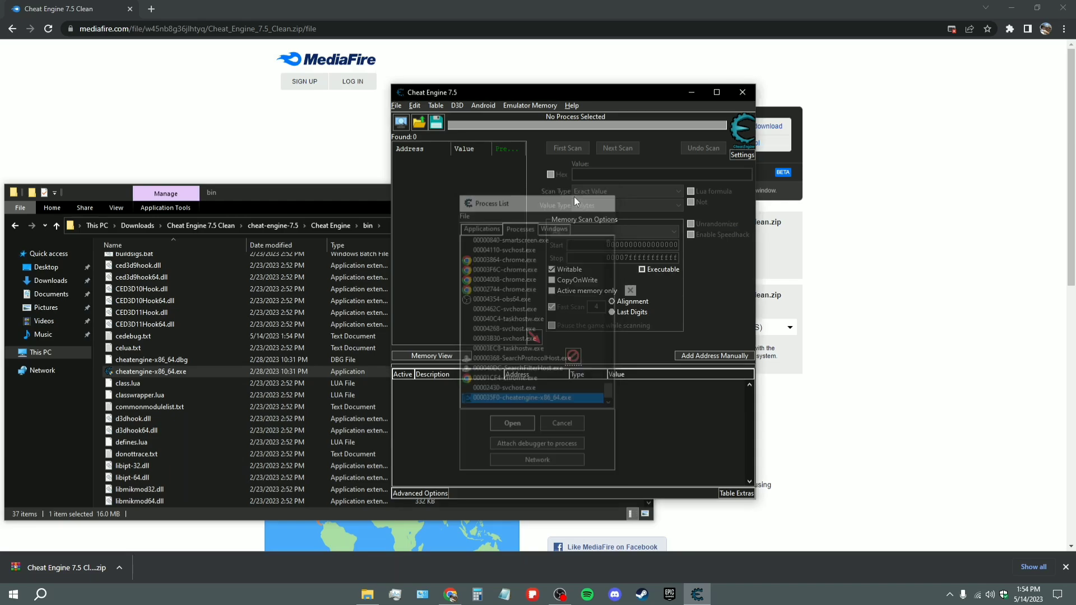
- Browse the Unrandomizer, Lua, Debugger, Scan and Hotkeys settings pages, then cancel unchanged
left_click(399, 105)
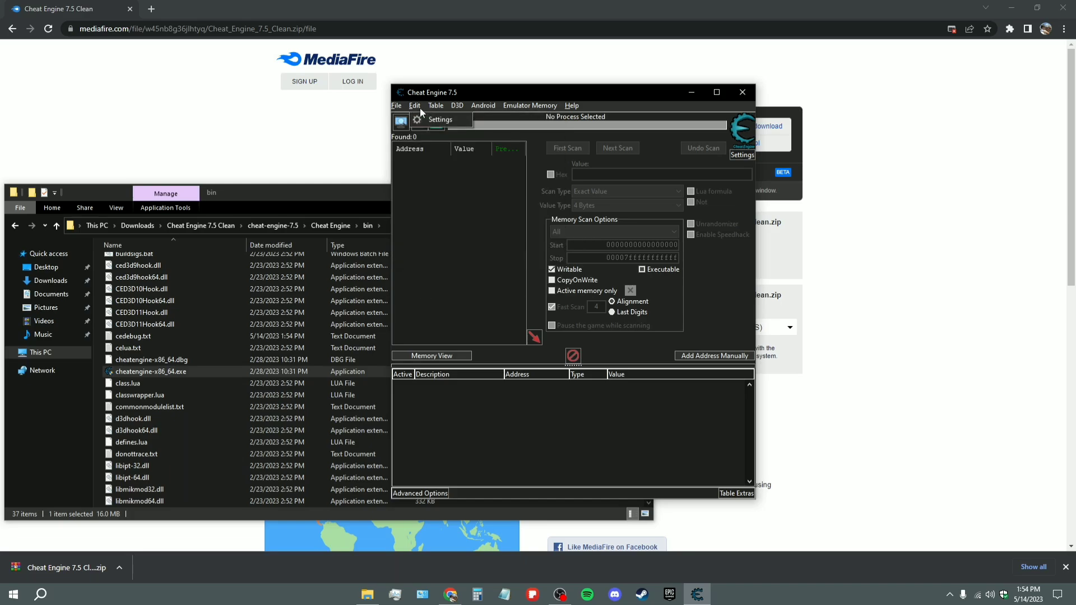
left_click(426, 119)
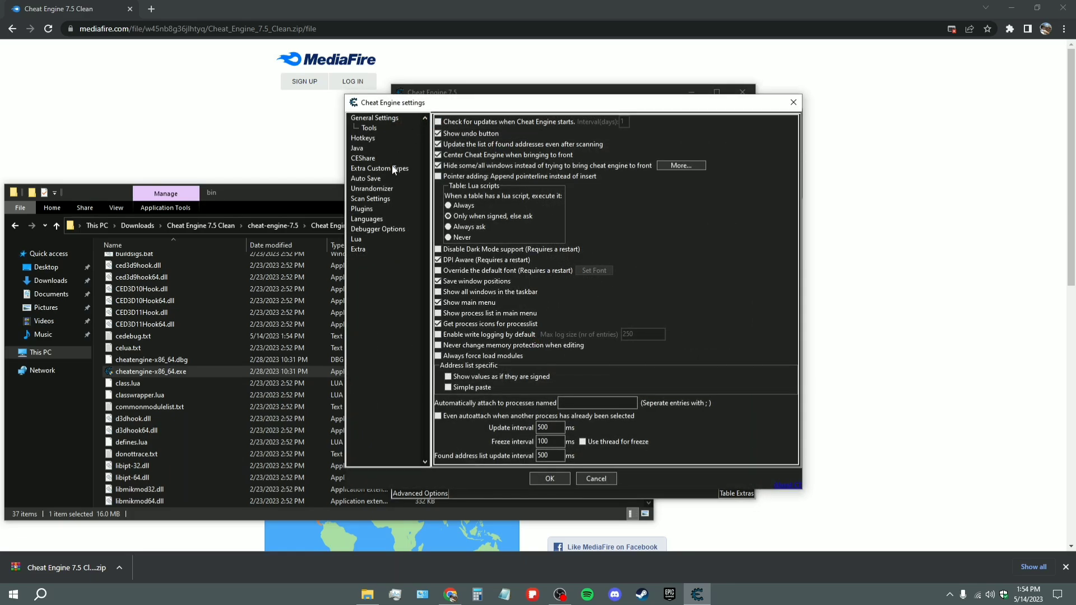
left_click(372, 189)
left_click(356, 239)
left_click(378, 229)
left_click(370, 198)
left_click(363, 138)
left_click(374, 118)
left_click(584, 478)
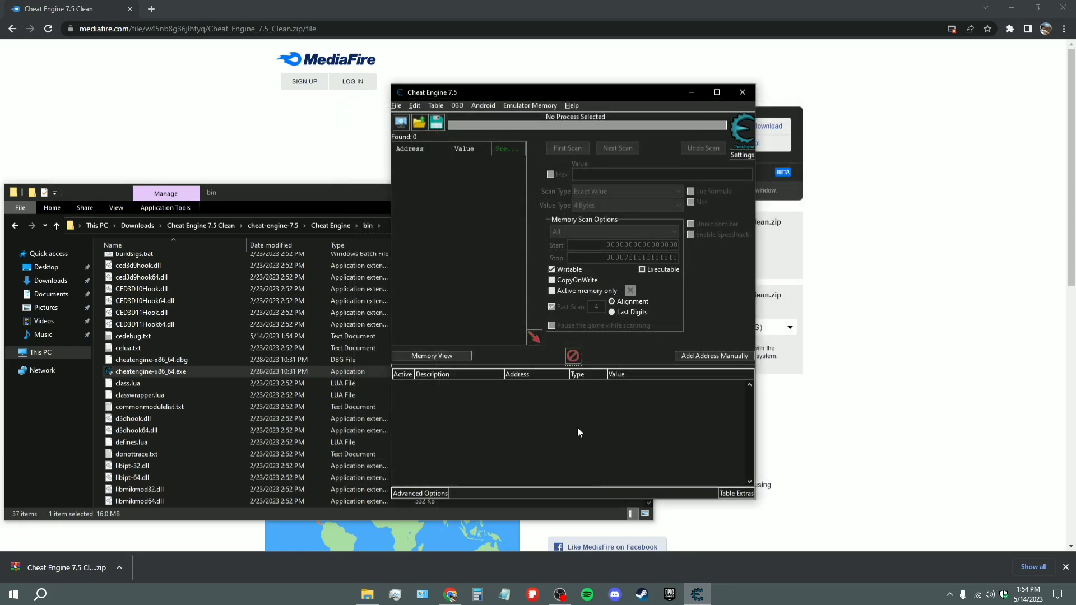